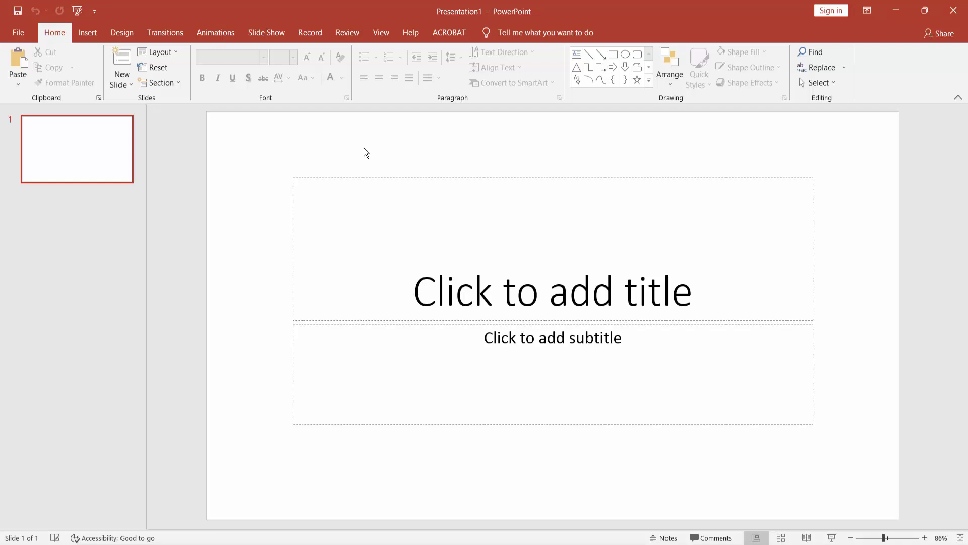
Delete the title and subtitle placeholders from the slide.
click(389, 179)
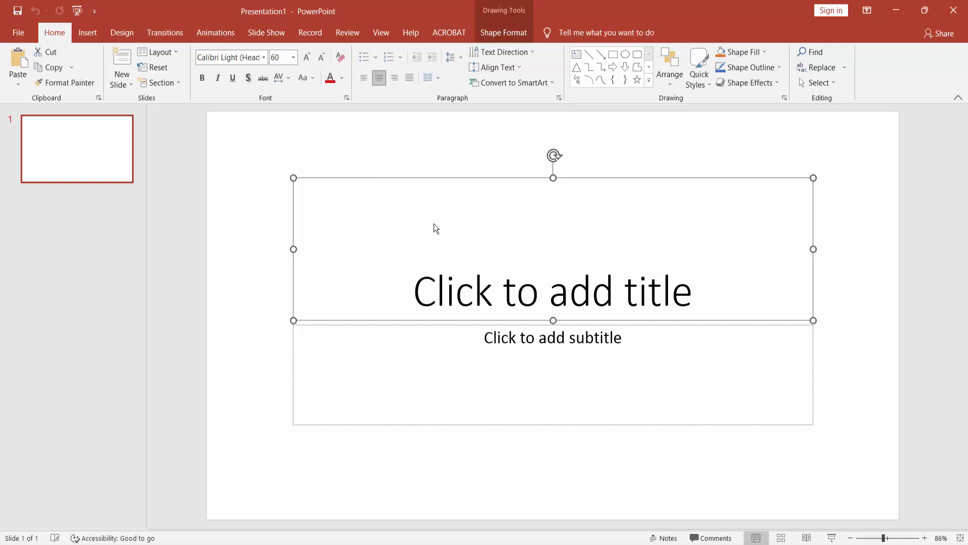
key(Delete)
click(441, 324)
key(Delete)
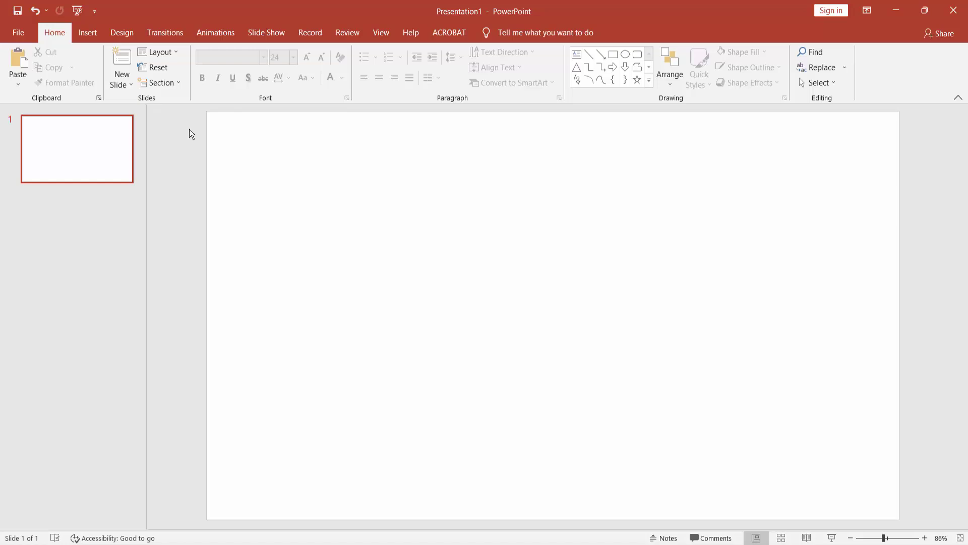
Insert the 'signatures' picture from this device onto the slide, then deselect it.
click(89, 35)
click(92, 62)
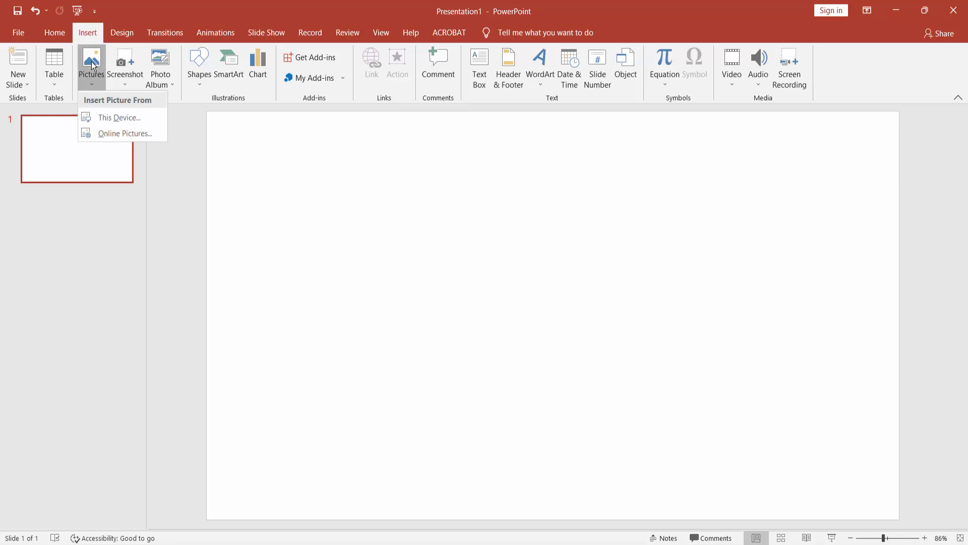
click(123, 117)
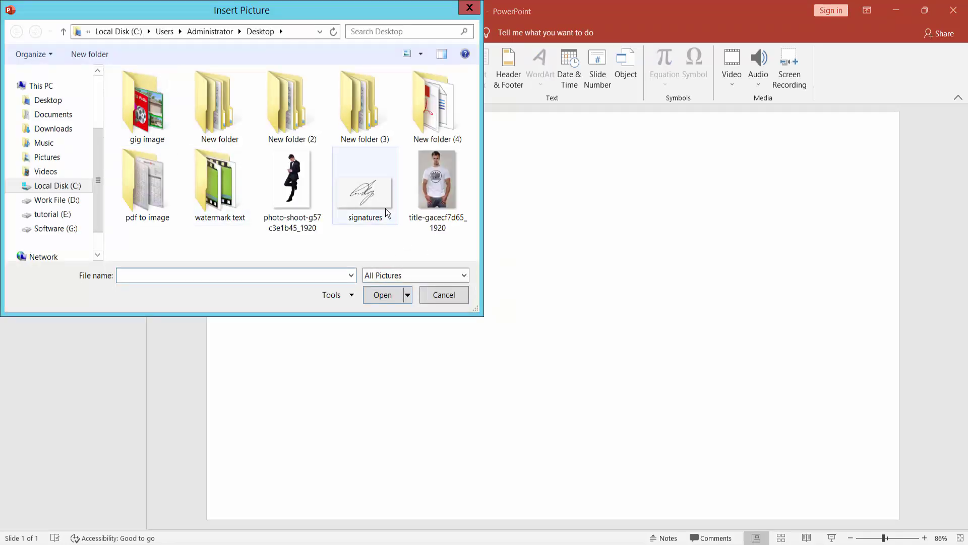
click(369, 202)
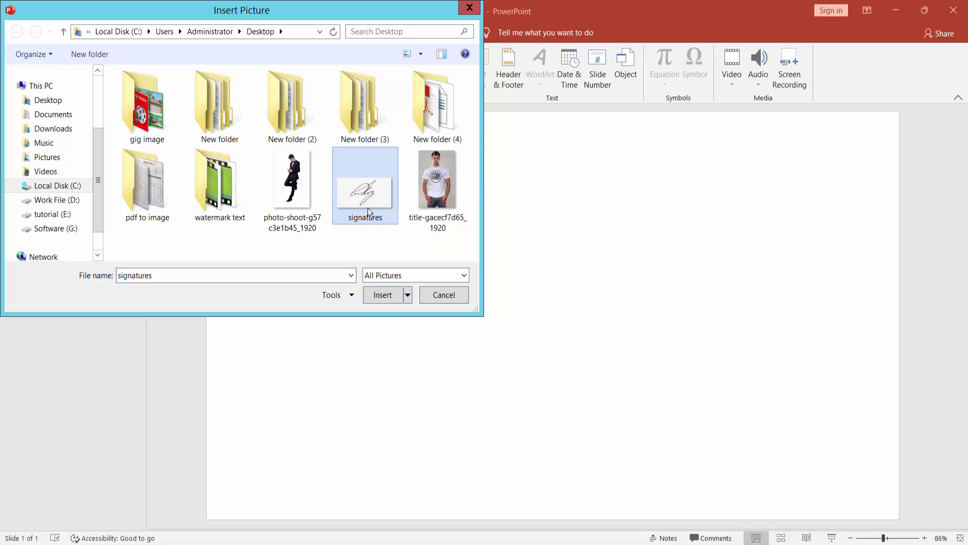
click(379, 297)
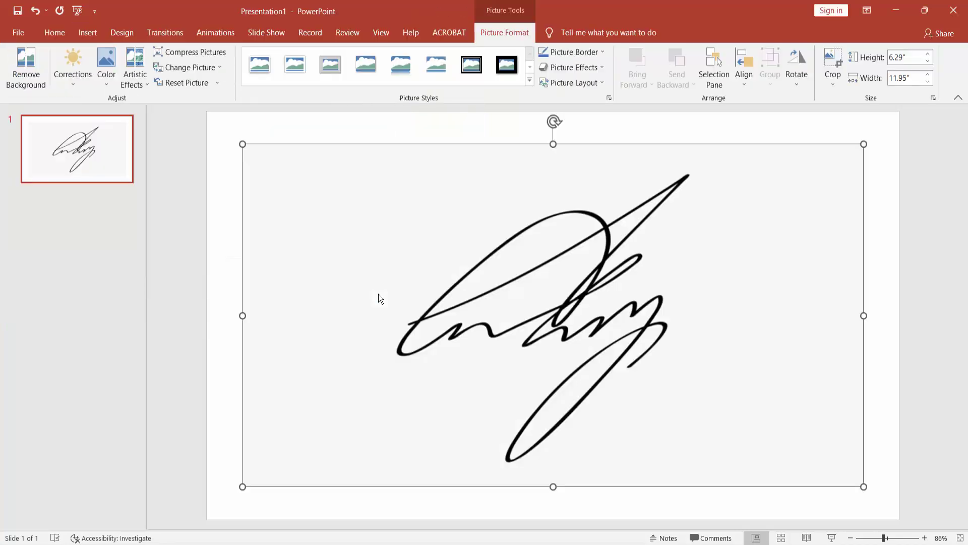
click(442, 137)
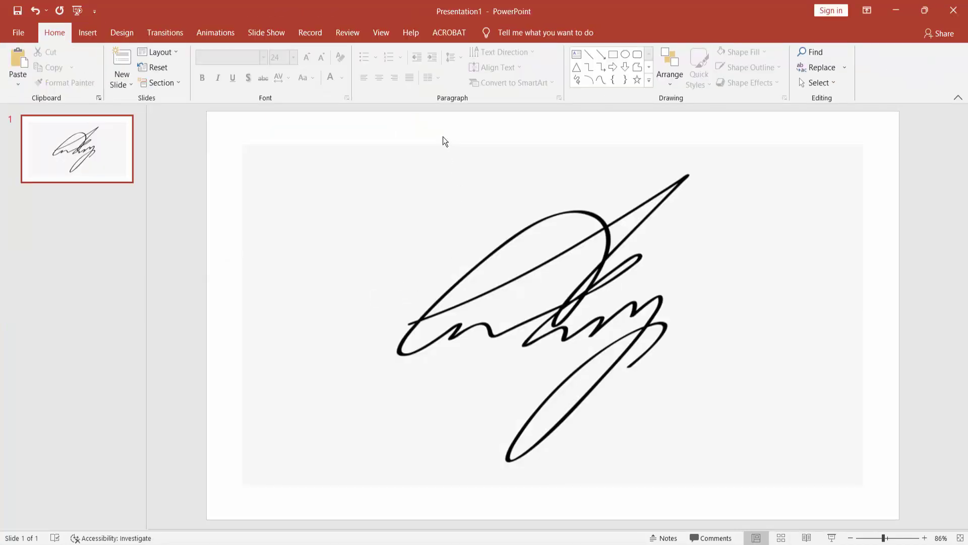
Start Remove Background on the signature picture and stretch the keep marquee's top and bottom over it.
click(510, 218)
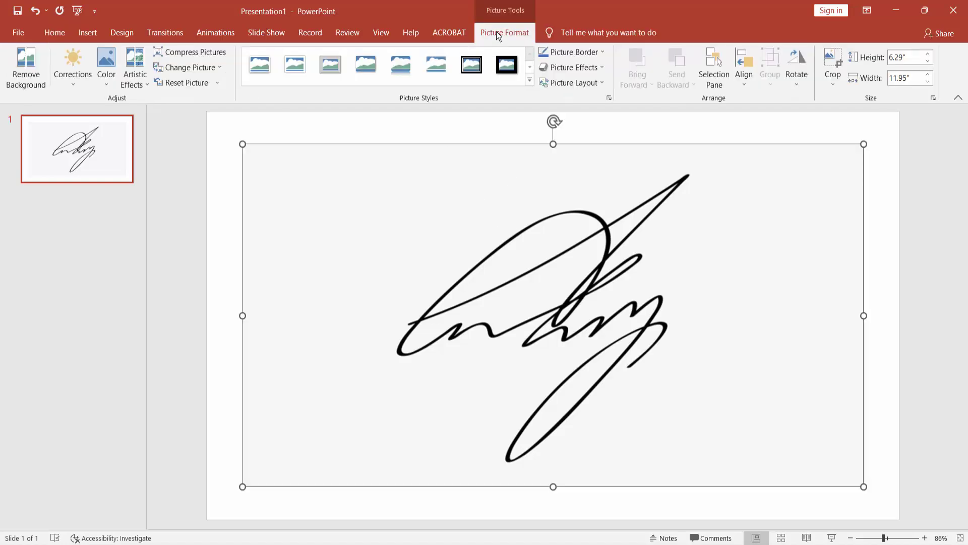
click(30, 73)
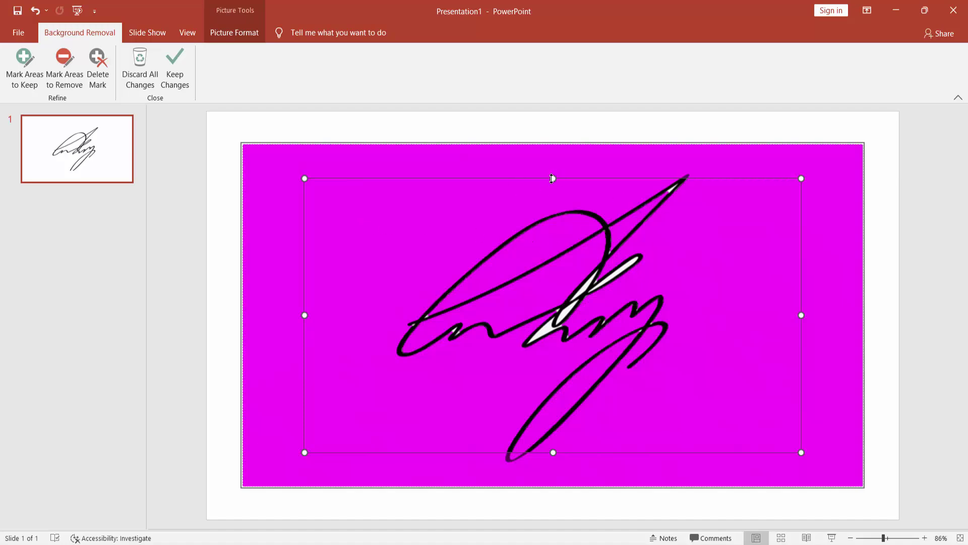
drag(550, 171, 552, 166)
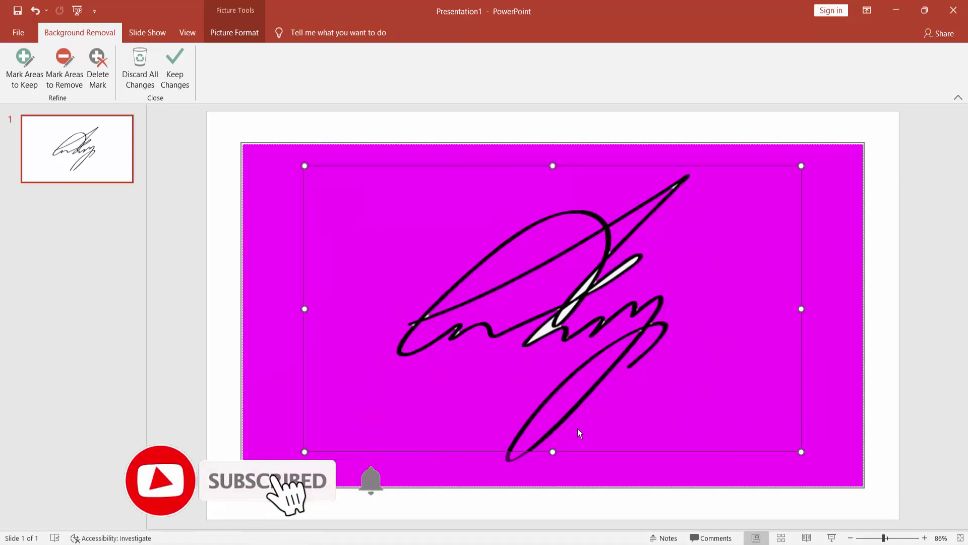
drag(556, 453, 554, 469)
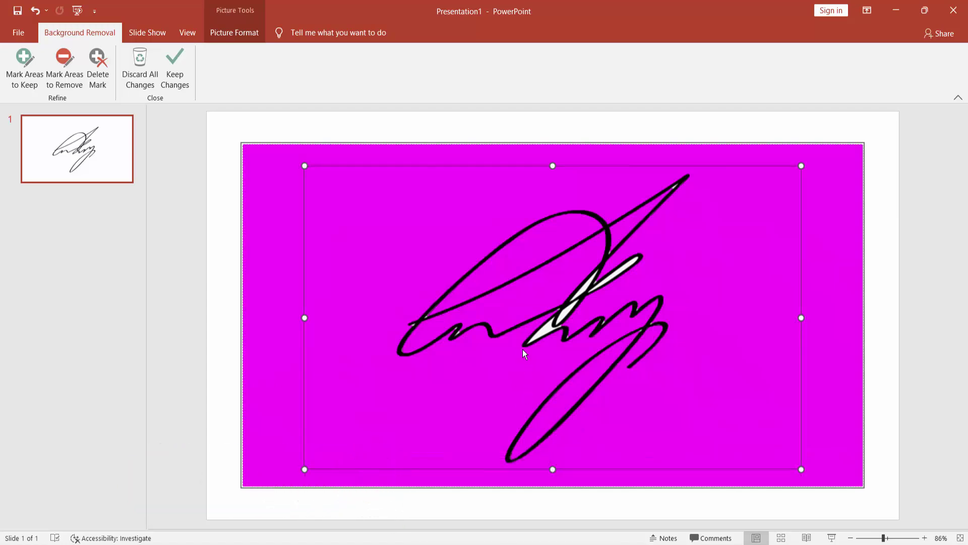
scroll(527, 343, up, 3)
scroll(527, 344, down, 3)
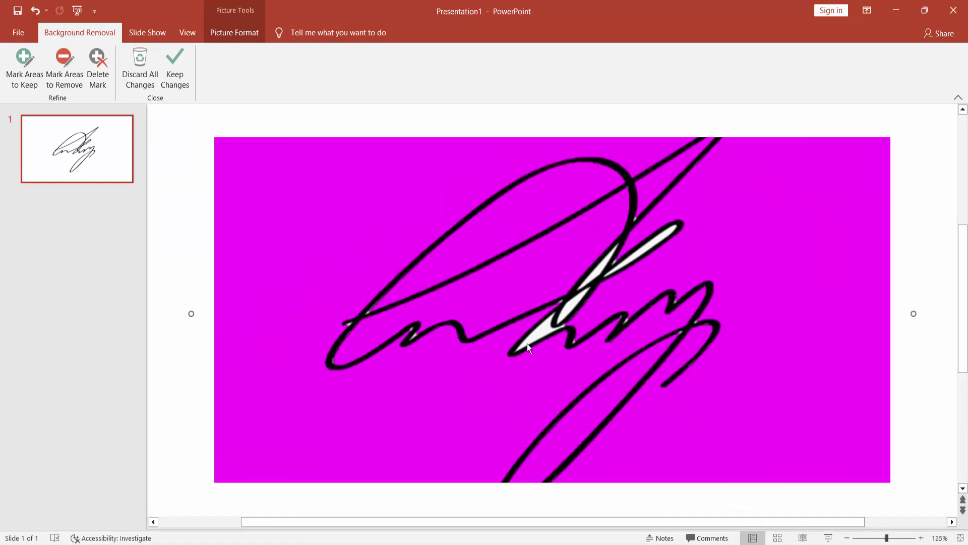
scroll(527, 343, up, 1)
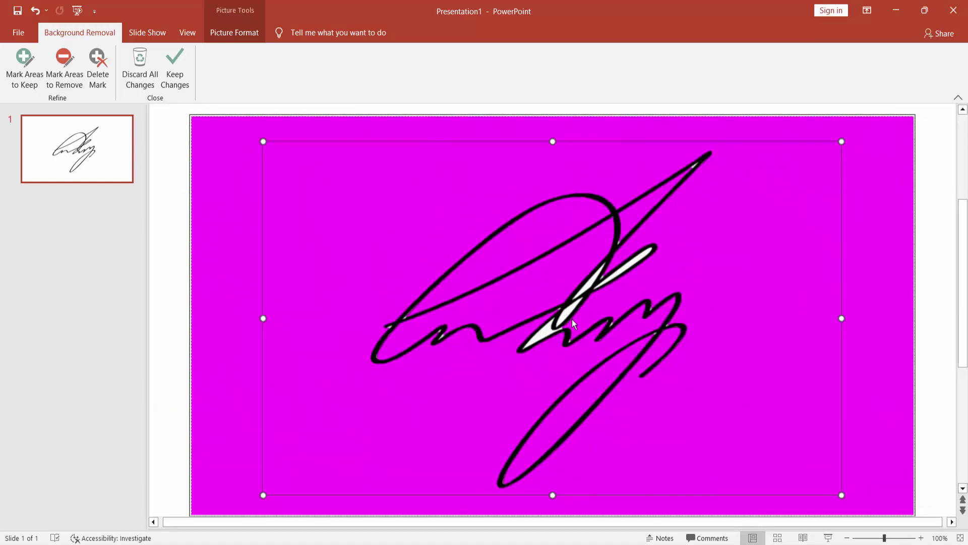
scroll(572, 318, up, 3)
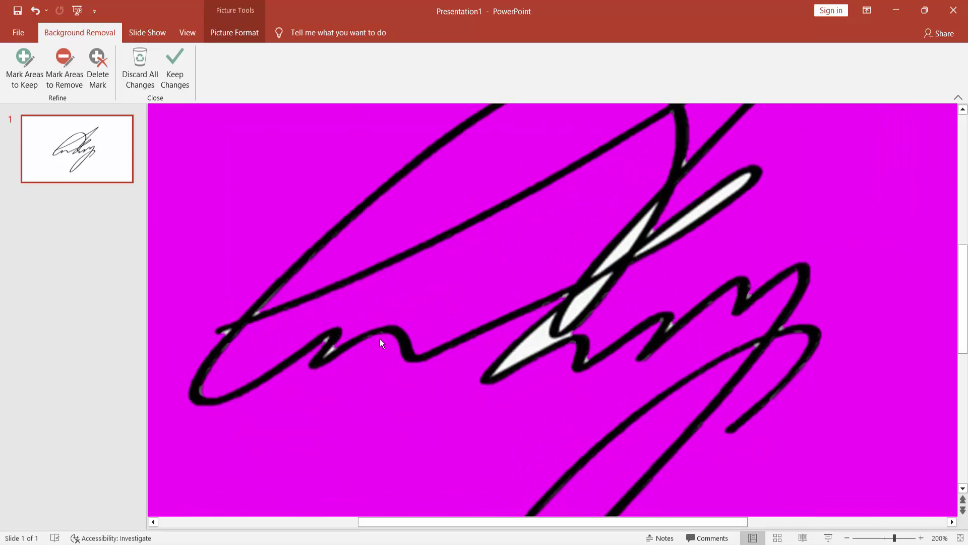
click(29, 83)
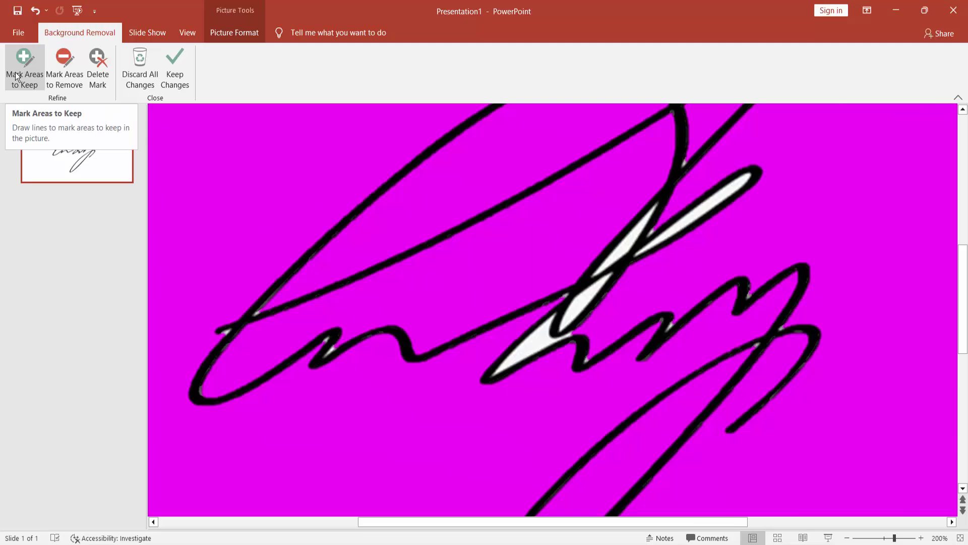
Draw a Mark Areas to Keep line along part of the signature's lower stroke.
click(20, 74)
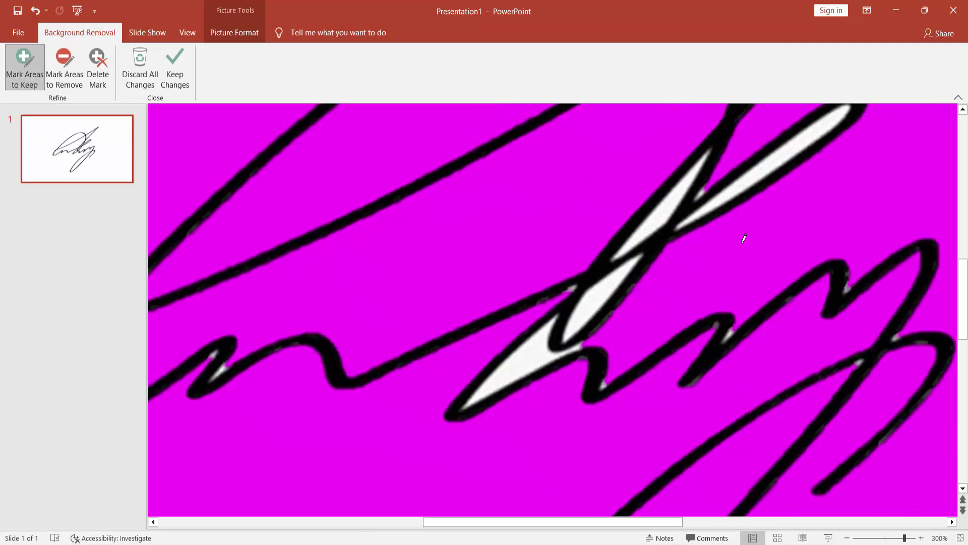
scroll(746, 237, up, 3)
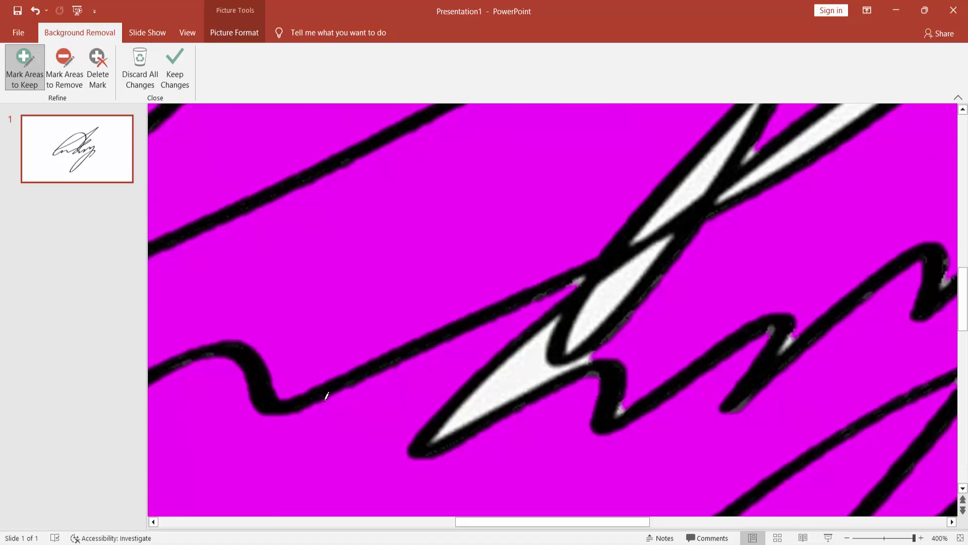
drag(514, 308, 513, 303)
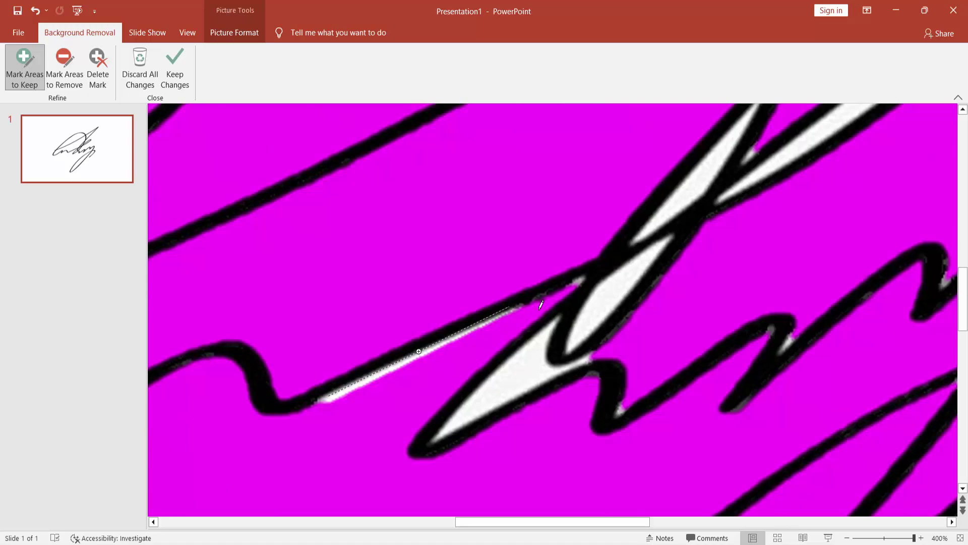
ctrl+scroll(541, 304, down, 5)
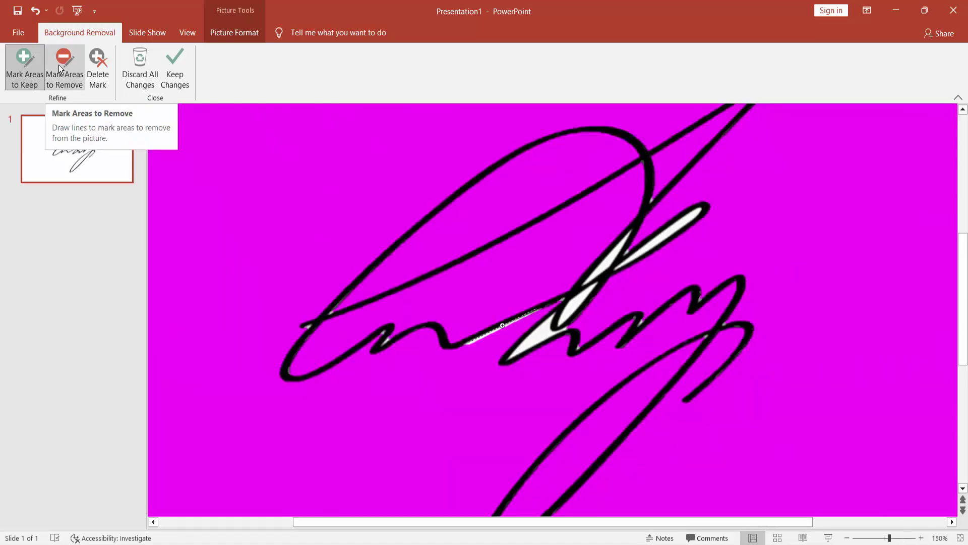
Mark the lower stroke sections and nearby white gaps for removal.
click(60, 64)
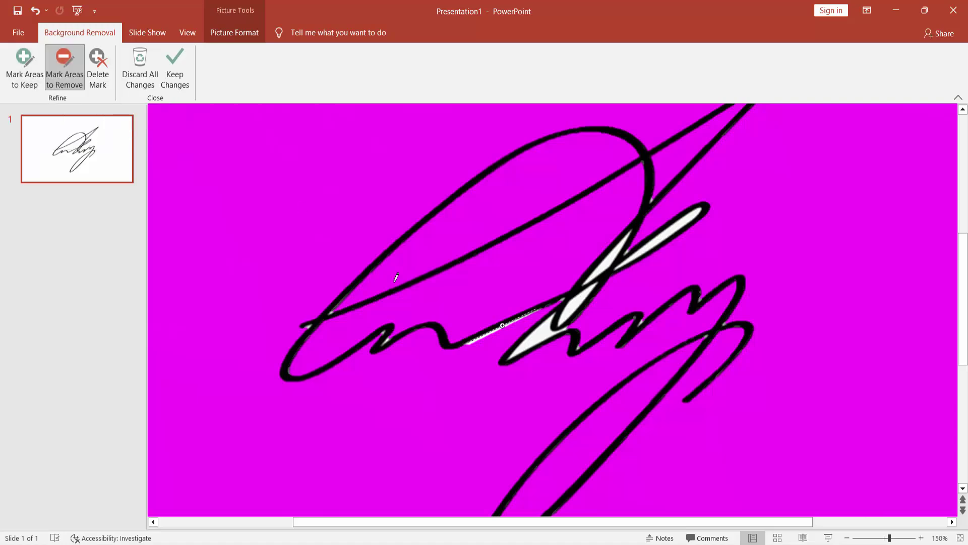
ctrl+scroll(510, 325, up, 5)
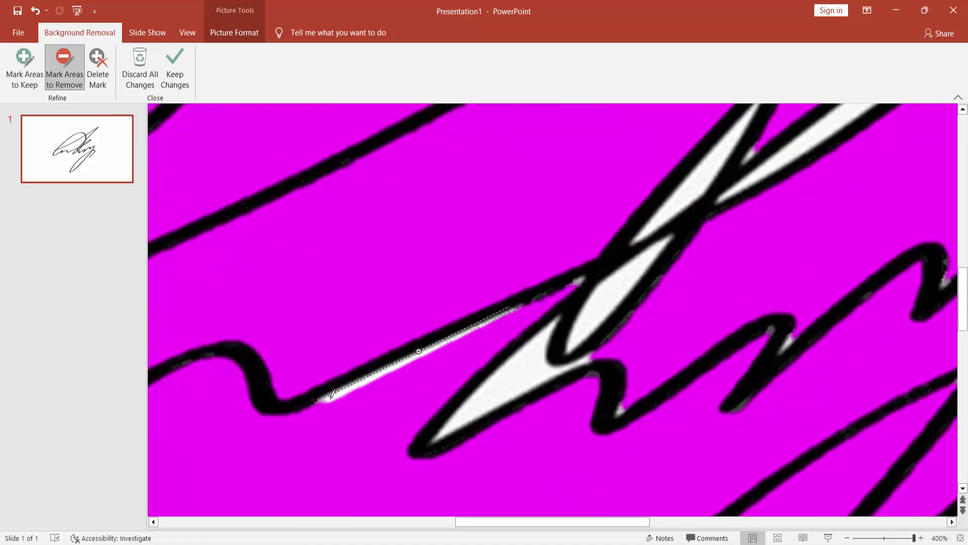
mouse_move(331, 395)
mouse_down()
mouse_move(439, 357)
mouse_move(518, 303)
mouse_up()
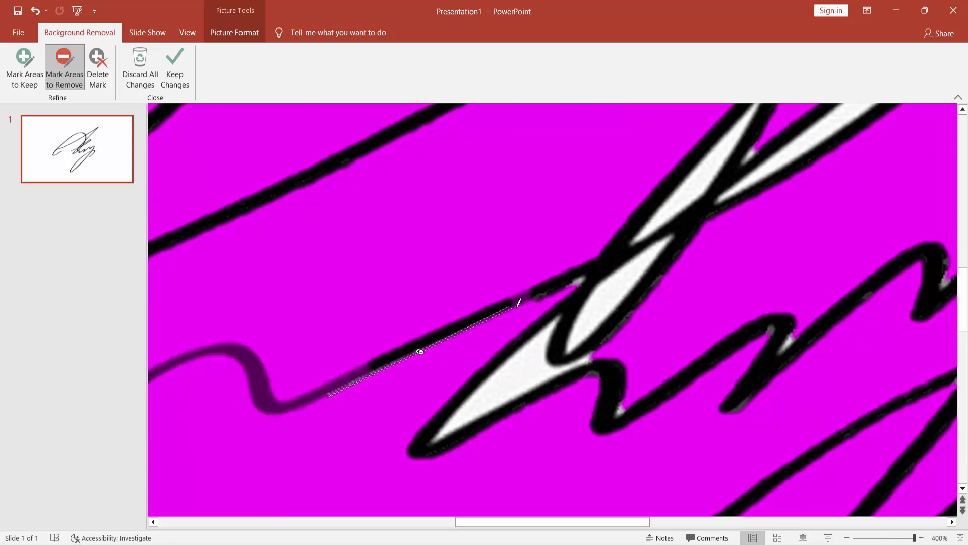
drag(643, 258, 586, 323)
drag(539, 360, 464, 411)
drag(558, 366, 607, 350)
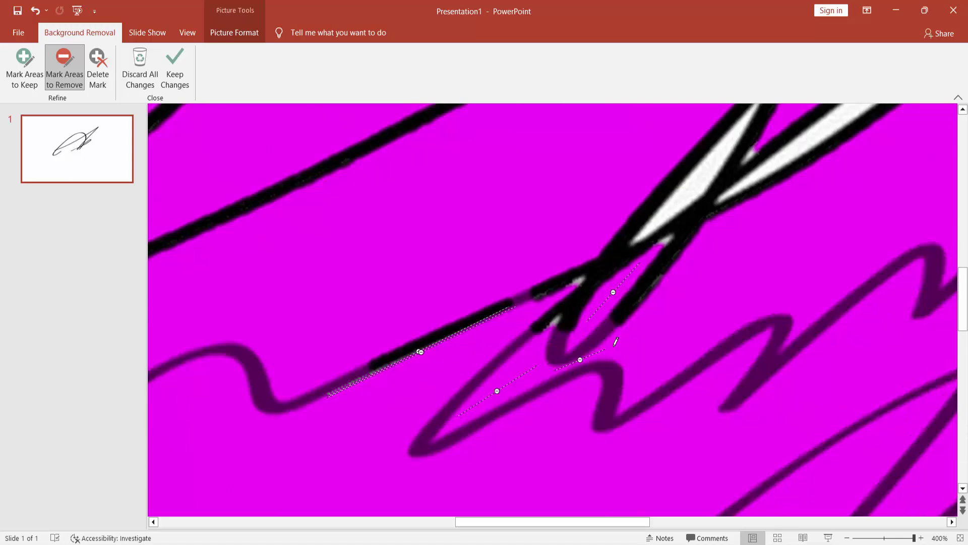
Mark the white slivers near the crossing and at the upper right for removal.
scroll(636, 260, down, 4)
drag(651, 211, 617, 252)
scroll(687, 271, up, 4)
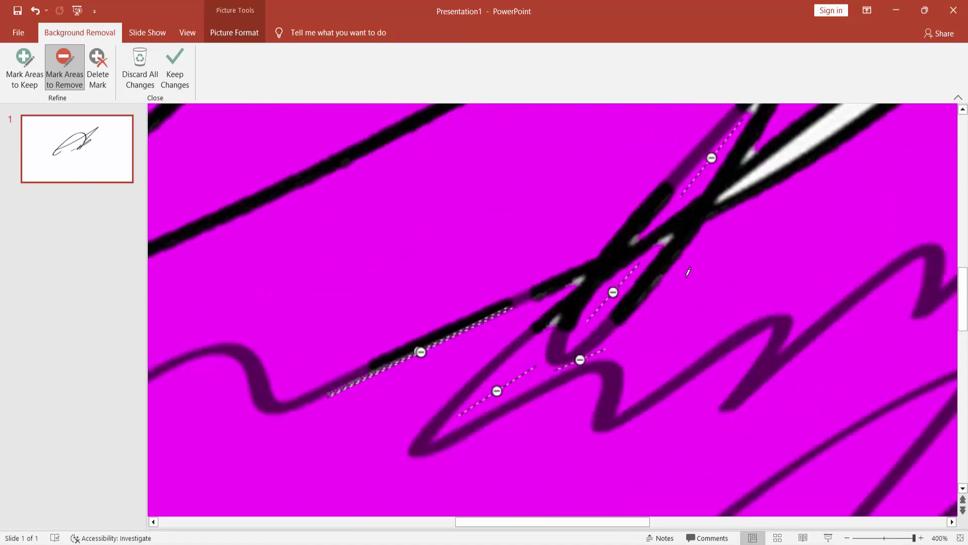
scroll(740, 220, down, 2)
drag(831, 119, 729, 191)
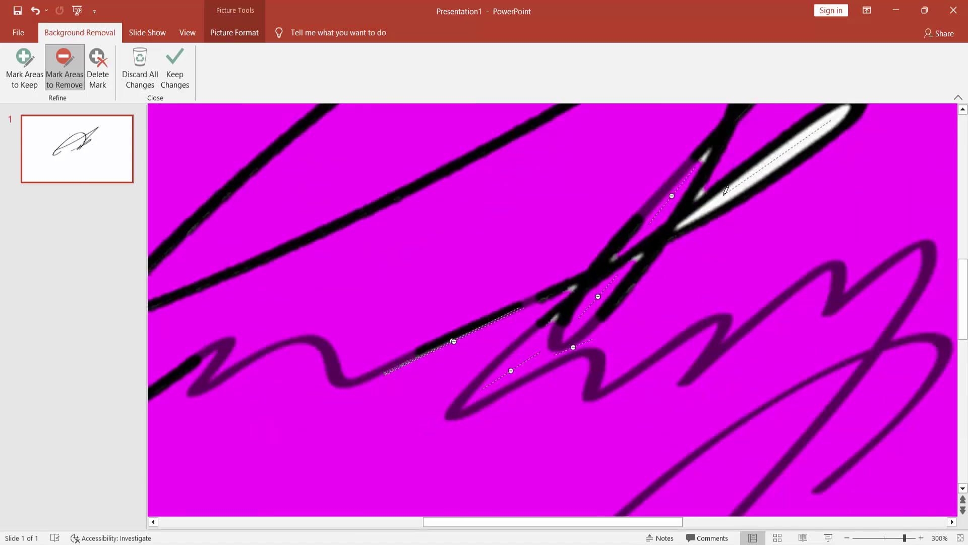
scroll(759, 174, up, 2)
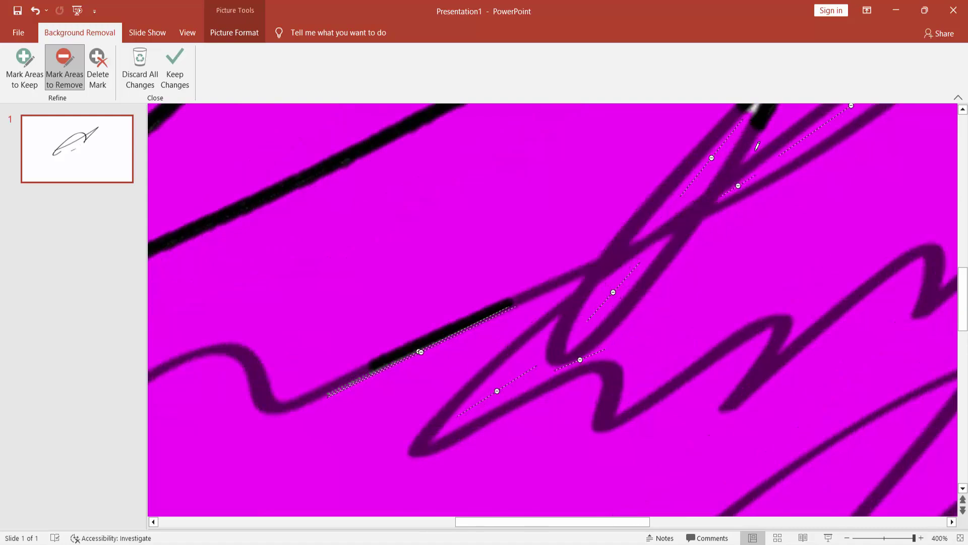
scroll(707, 216, up, 2)
drag(798, 172, 737, 226)
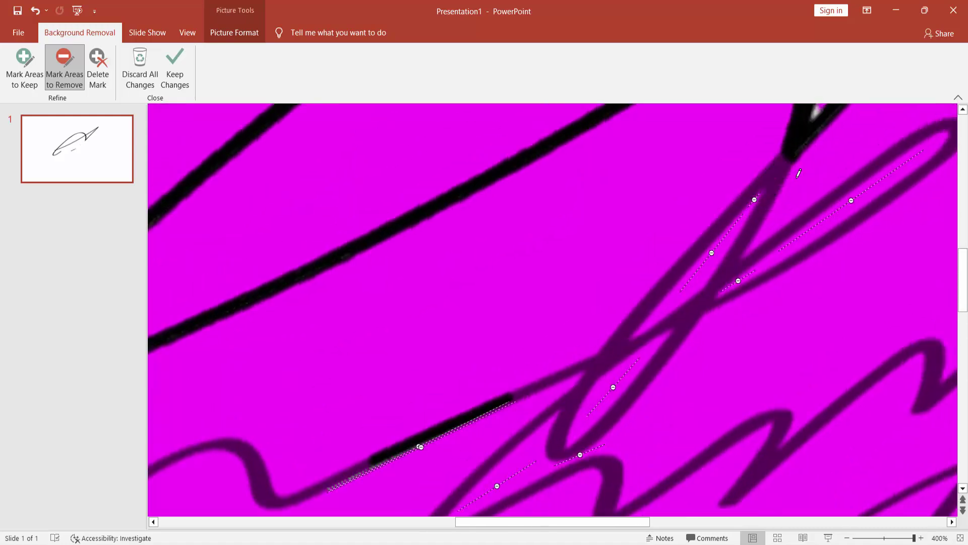
Mark the bottom-edge strips and the stroke junction loop for removal.
scroll(687, 177, down, 4)
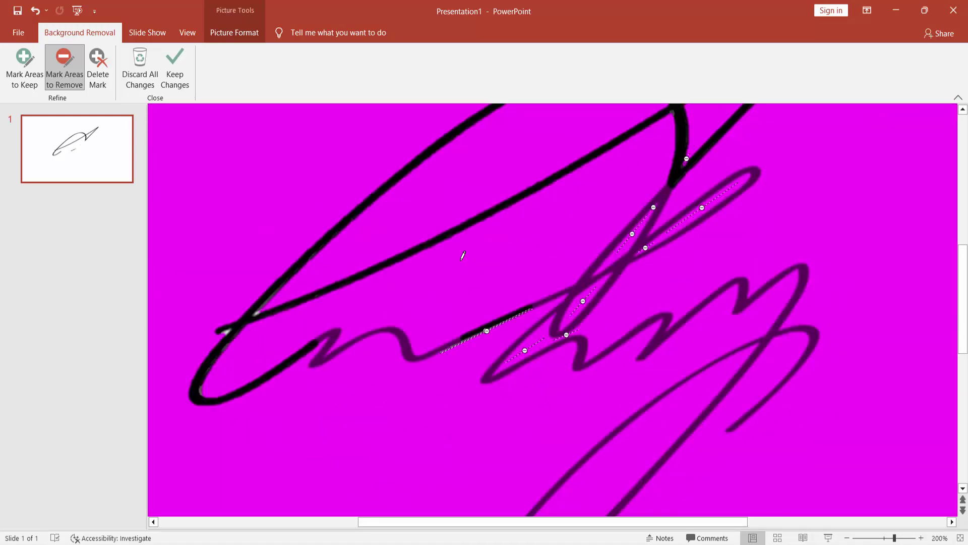
scroll(236, 328, up, 4)
drag(503, 525, 221, 525)
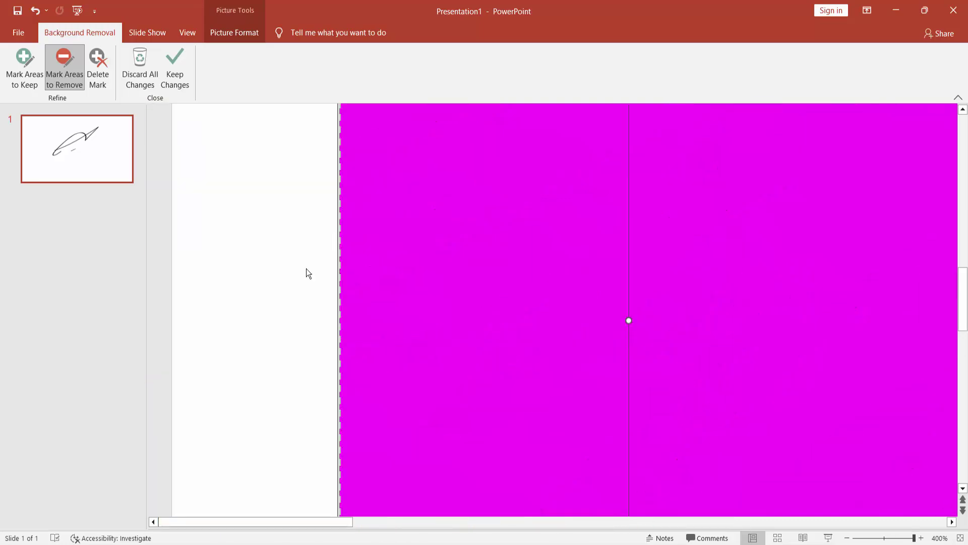
scroll(517, 308, down, 5)
scroll(516, 308, up, 5)
drag(468, 522, 388, 522)
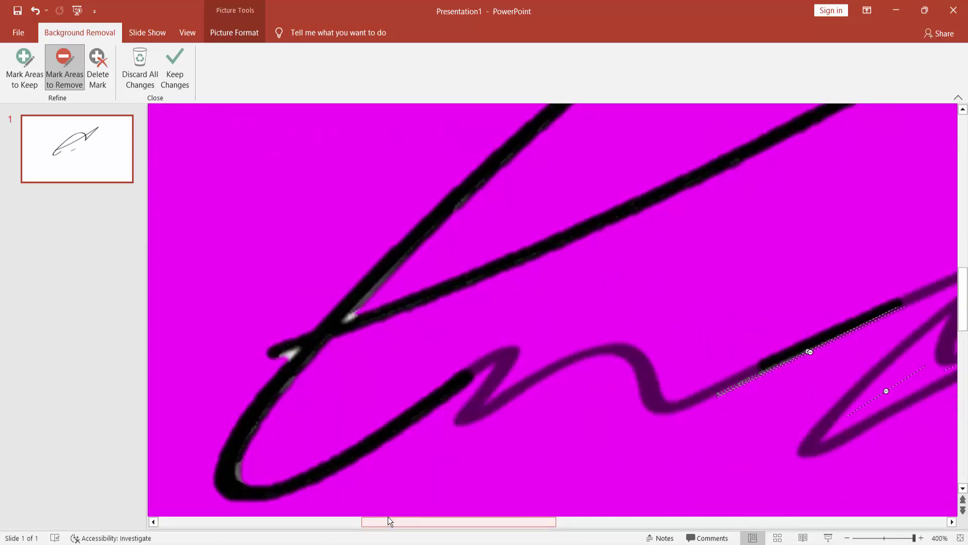
click(353, 313)
scroll(417, 309, down, 5)
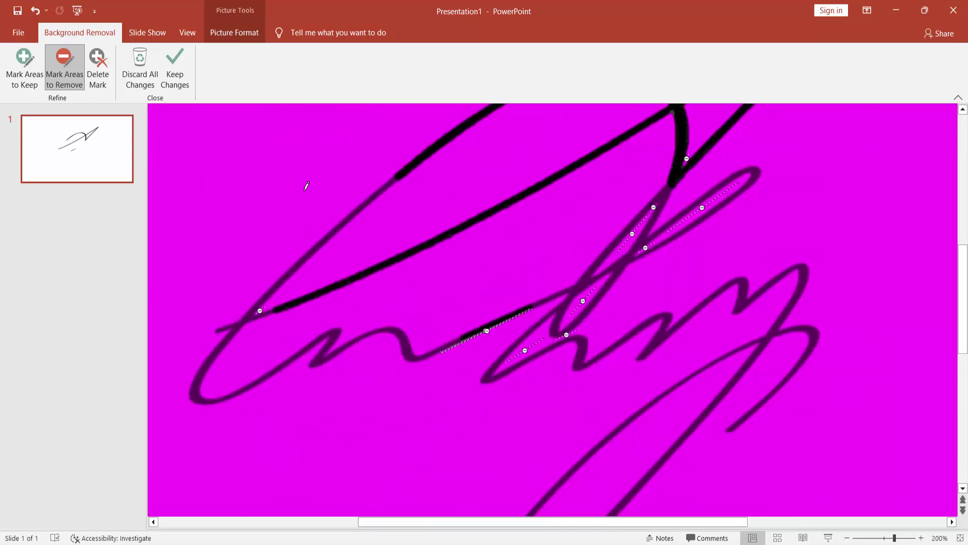
click(30, 69)
scroll(322, 262, up, 5)
Mark the junction, lower, upper-left strokes and lower-left loop as areas to keep.
drag(620, 246, 602, 264)
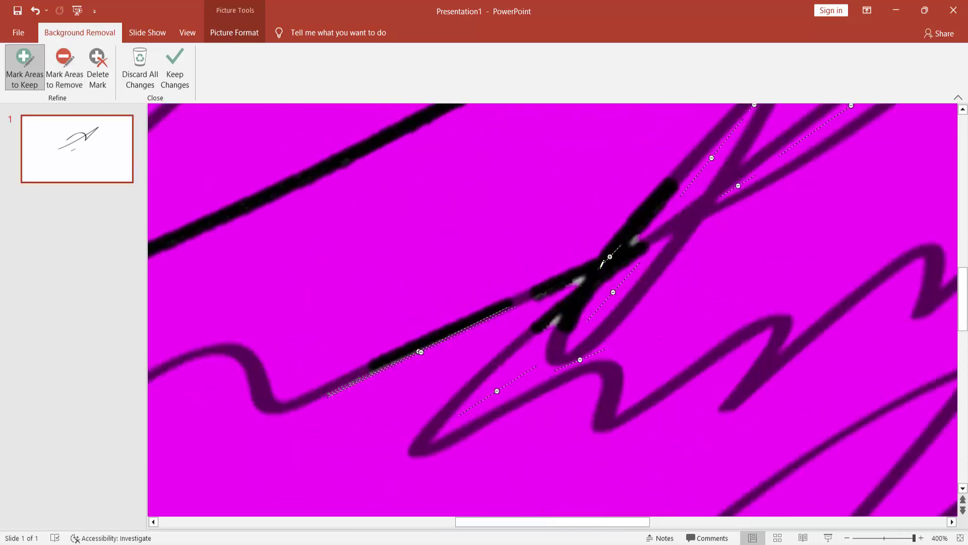
drag(475, 310, 471, 316)
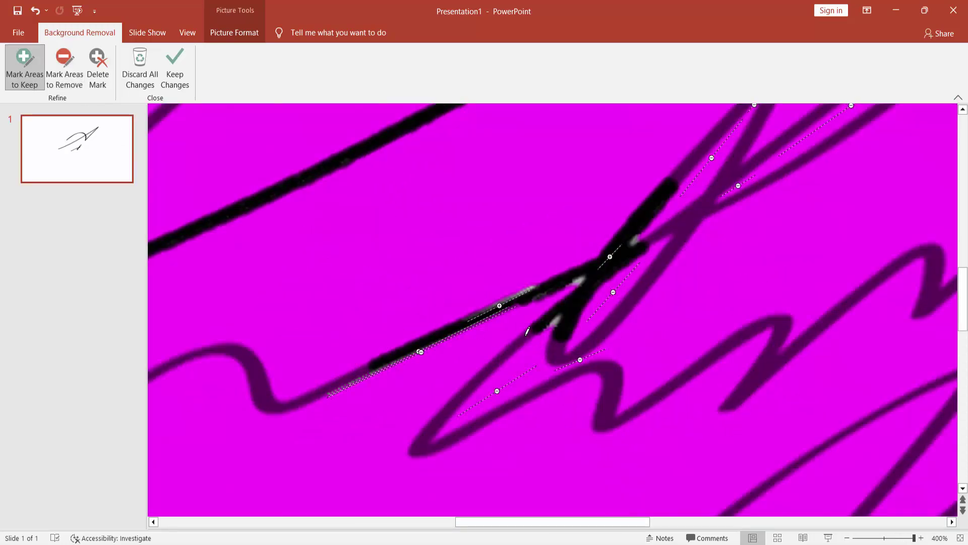
mouse_move(527, 331)
mouse_down()
mouse_move(443, 403)
mouse_move(452, 401)
mouse_up()
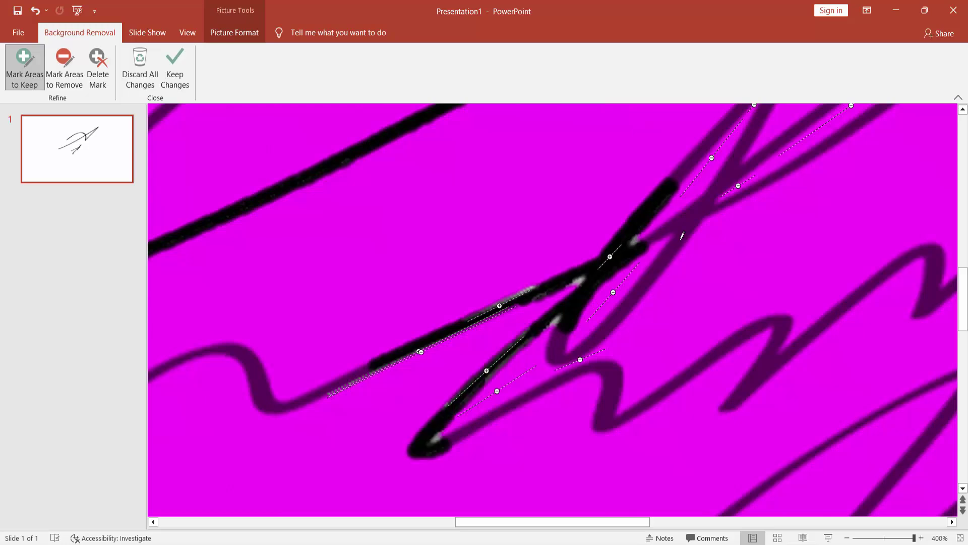
drag(682, 235, 625, 308)
scroll(666, 196, down, 5)
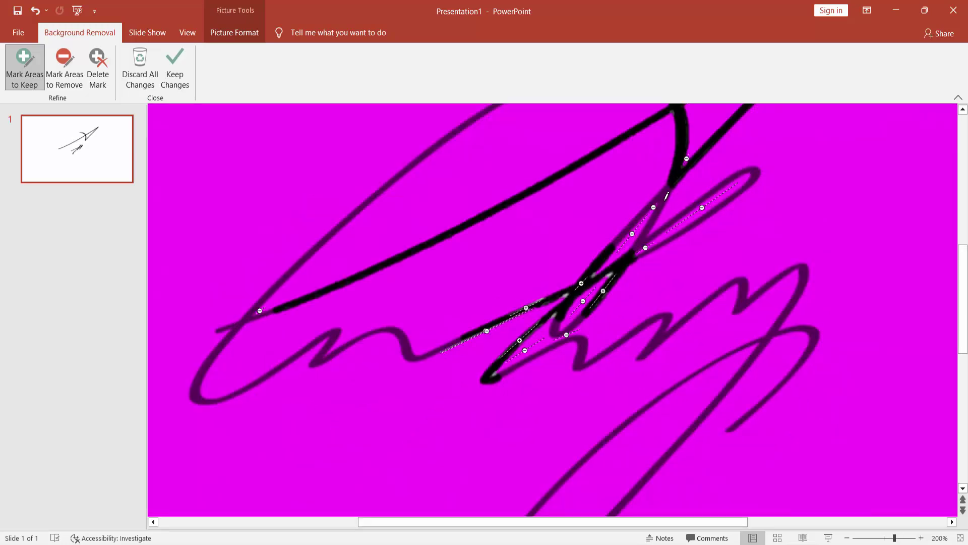
drag(667, 196, 648, 229)
drag(378, 190, 320, 243)
mouse_move(222, 337)
mouse_down()
mouse_move(287, 268)
mouse_move(249, 318)
mouse_up()
Keep the lower-left curve, lower stroke, right-hand strokes and centre stroke.
scroll(233, 324, up, 2)
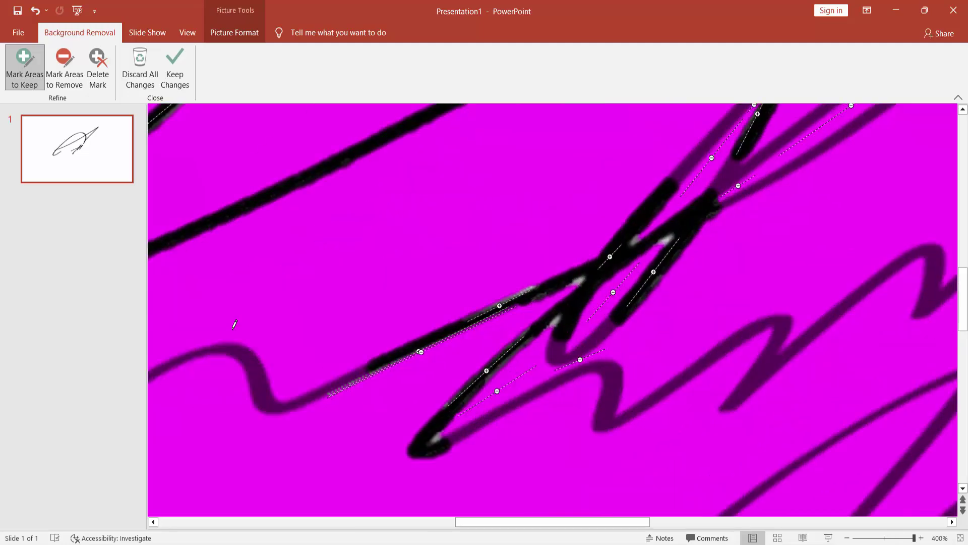
scroll(234, 324, down, 2)
drag(388, 524, 289, 524)
scroll(453, 328, up, 10)
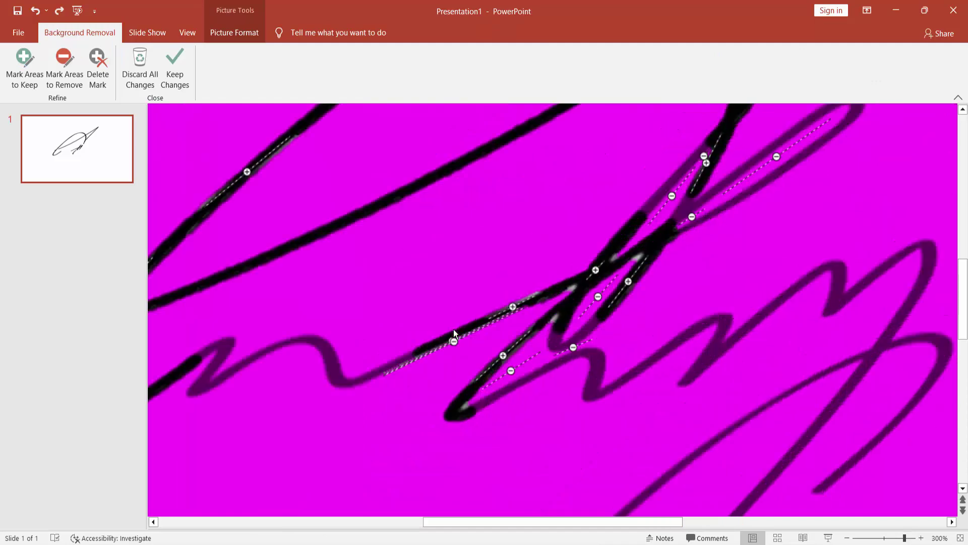
click(25, 66)
mouse_move(321, 336)
mouse_down()
mouse_move(333, 366)
mouse_move(439, 342)
mouse_up()
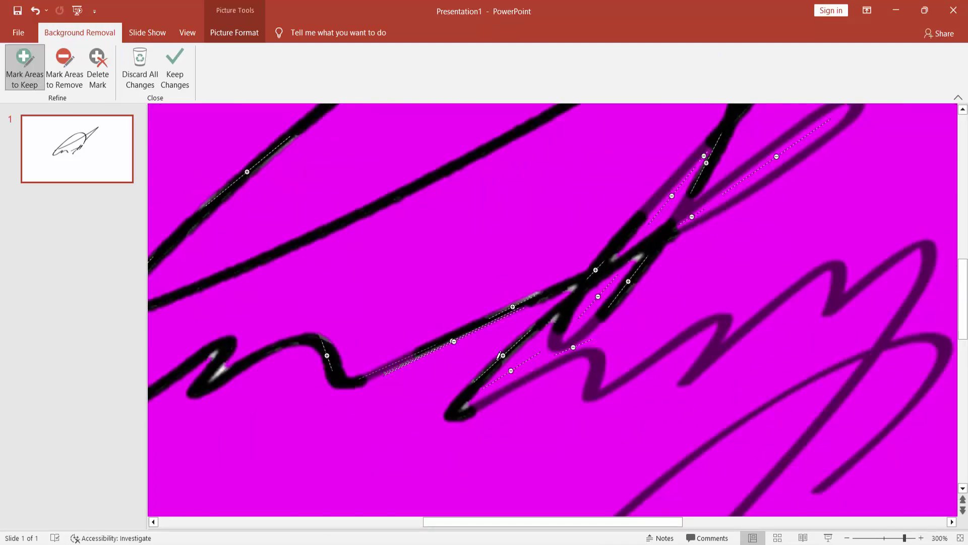
drag(532, 374, 476, 405)
drag(600, 364, 589, 394)
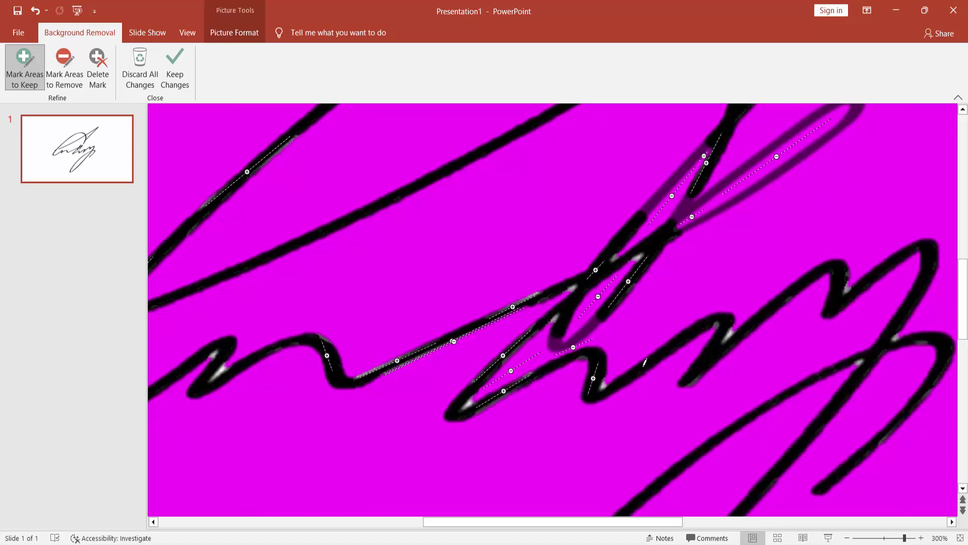
drag(564, 344, 606, 313)
Keep the upper and upper-right strokes plus the remaining bottom and left segments.
drag(677, 225, 697, 187)
mouse_move(743, 168)
mouse_down()
mouse_move(710, 192)
mouse_move(733, 199)
mouse_move(671, 233)
mouse_up()
scroll(608, 271, down, 3)
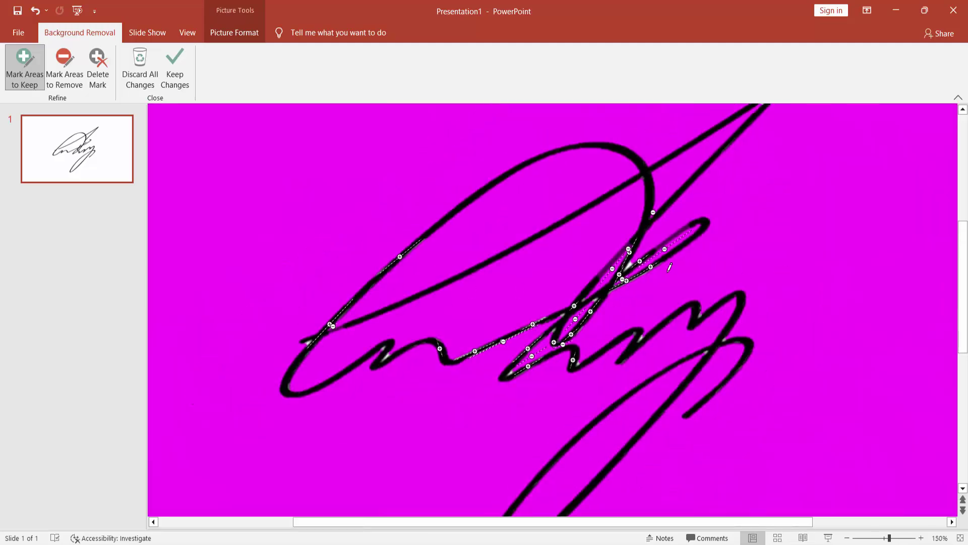
scroll(895, 155, up, 4)
drag(868, 165, 864, 167)
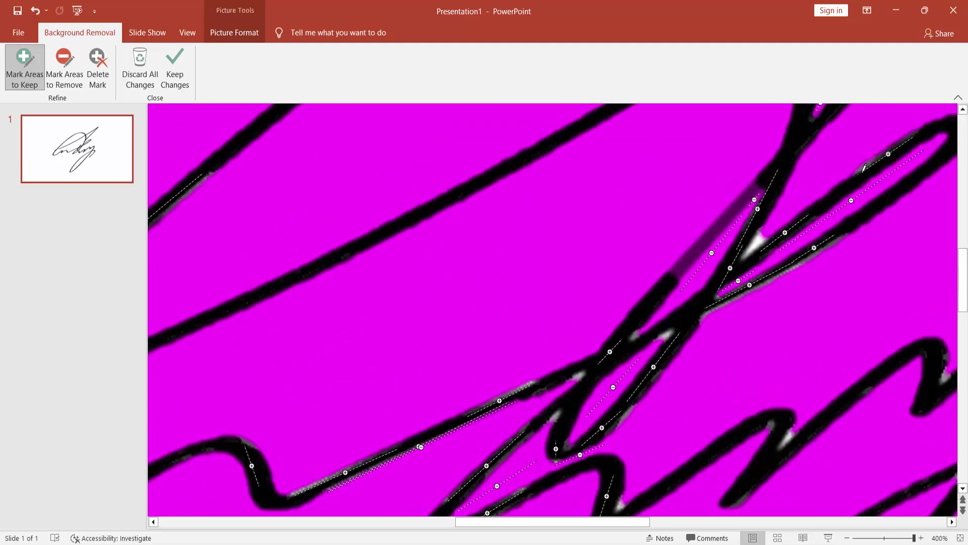
drag(757, 180, 670, 274)
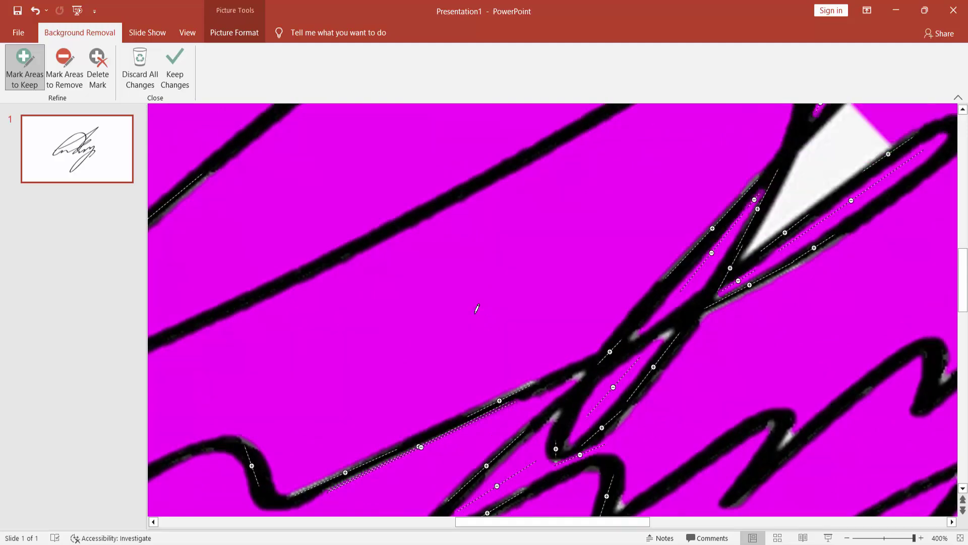
scroll(476, 308, down, 4)
scroll(346, 315, up, 4)
drag(486, 522, 402, 525)
drag(386, 322, 440, 298)
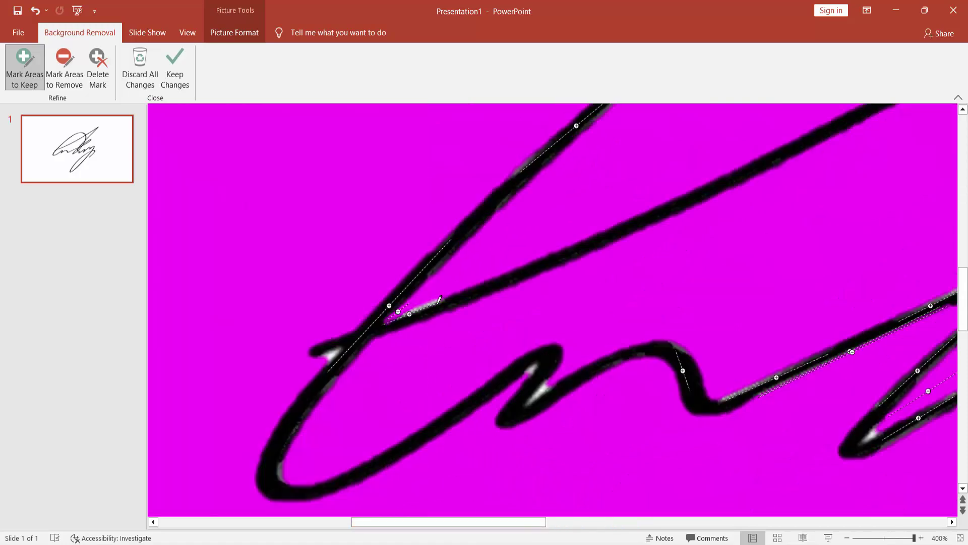
Correct the marks on the small spot near the left stroke, undoing a stray removal.
click(65, 69)
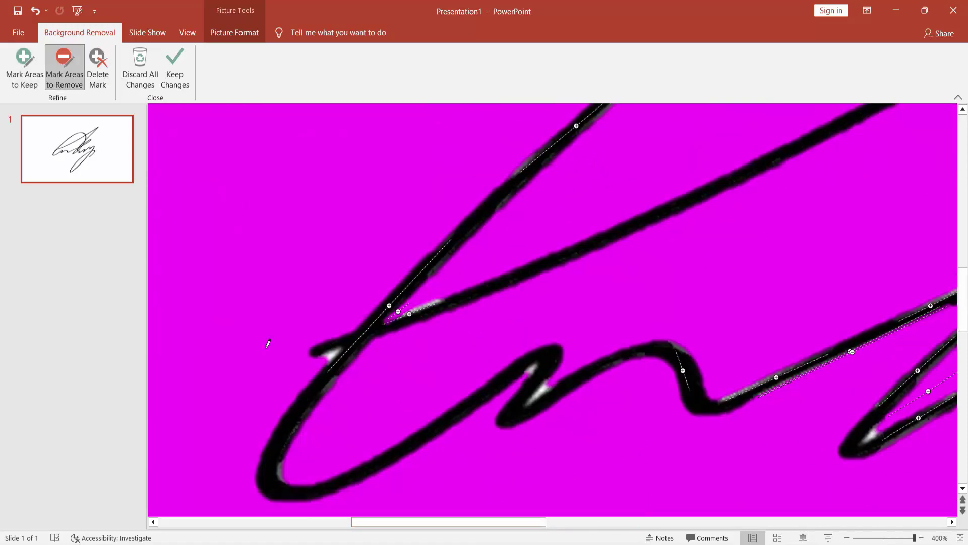
click(328, 353)
key(ctrl+z)
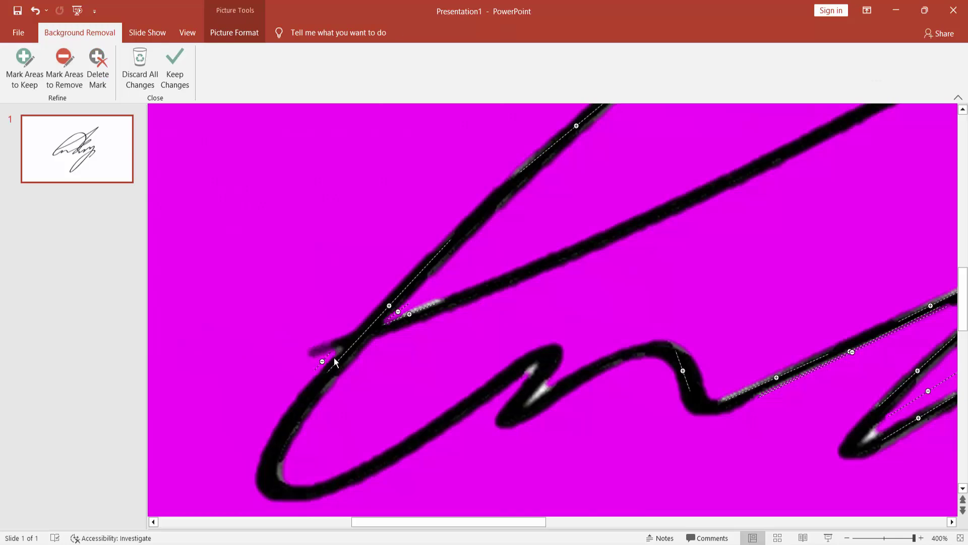
click(64, 68)
click(326, 355)
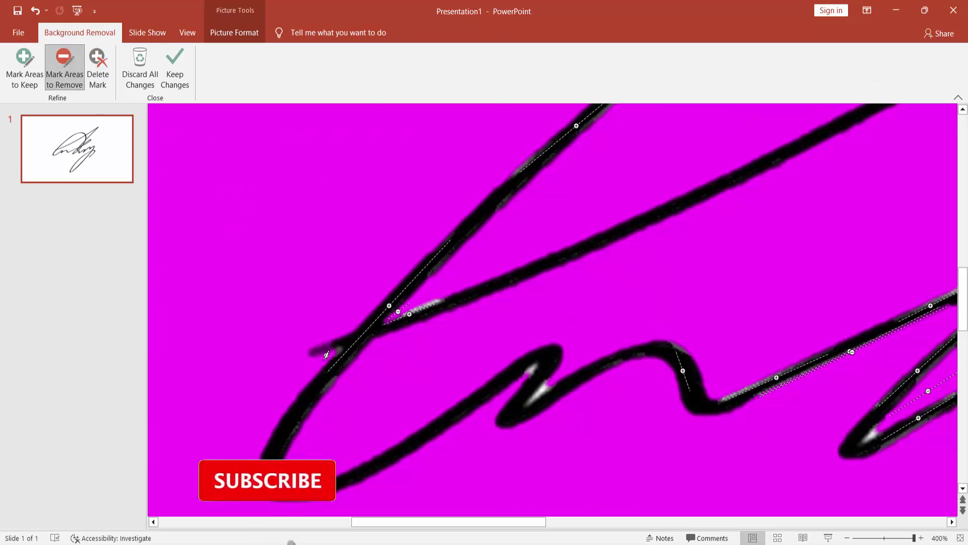
click(27, 75)
click(322, 347)
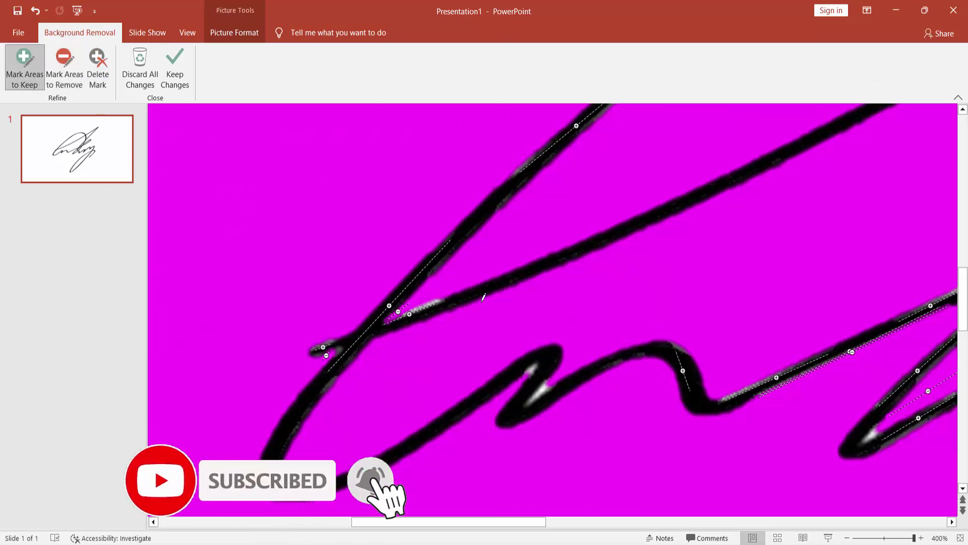
Restore the lower stroke as kept and remove the white patch between the upper strokes.
click(65, 68)
mouse_move(552, 376)
mouse_down()
mouse_move(536, 396)
mouse_move(542, 358)
mouse_move(487, 388)
mouse_up()
click(24, 68)
click(67, 79)
click(24, 68)
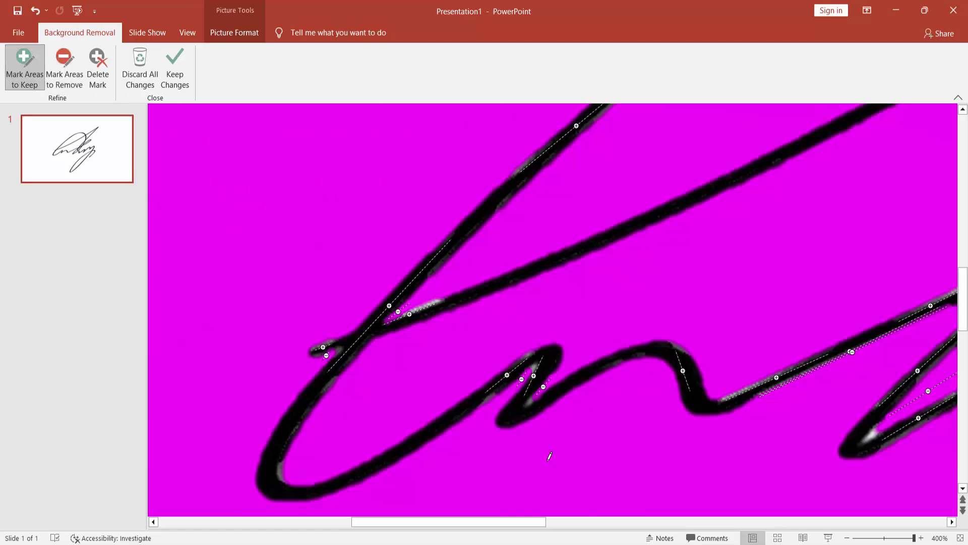
click(551, 525)
scroll(553, 309, down, 10)
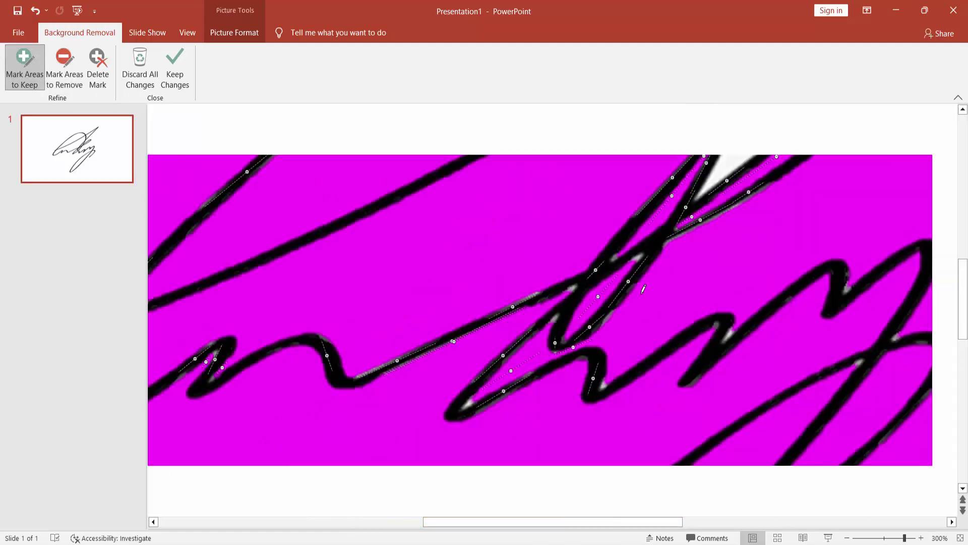
click(64, 68)
drag(764, 113, 750, 142)
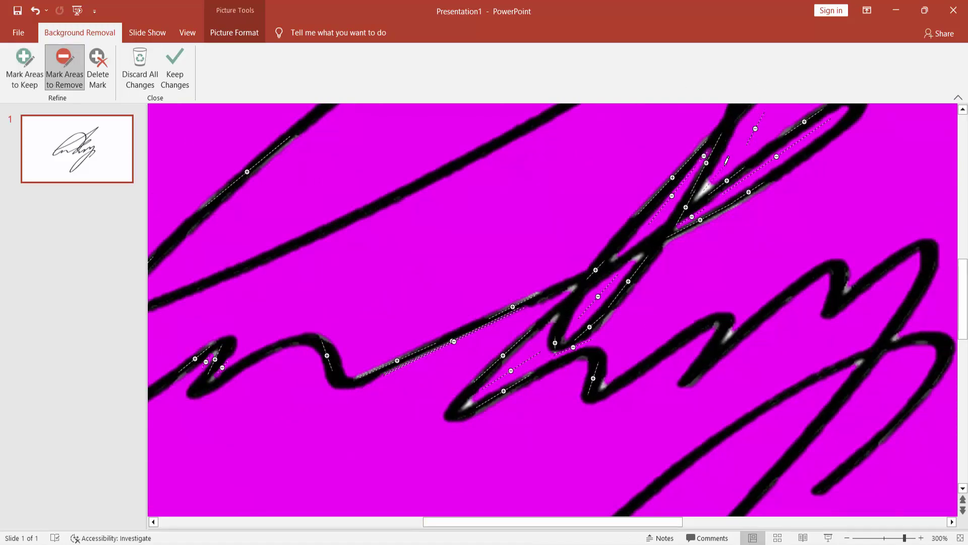
ctrl+scroll(715, 192, down, 8)
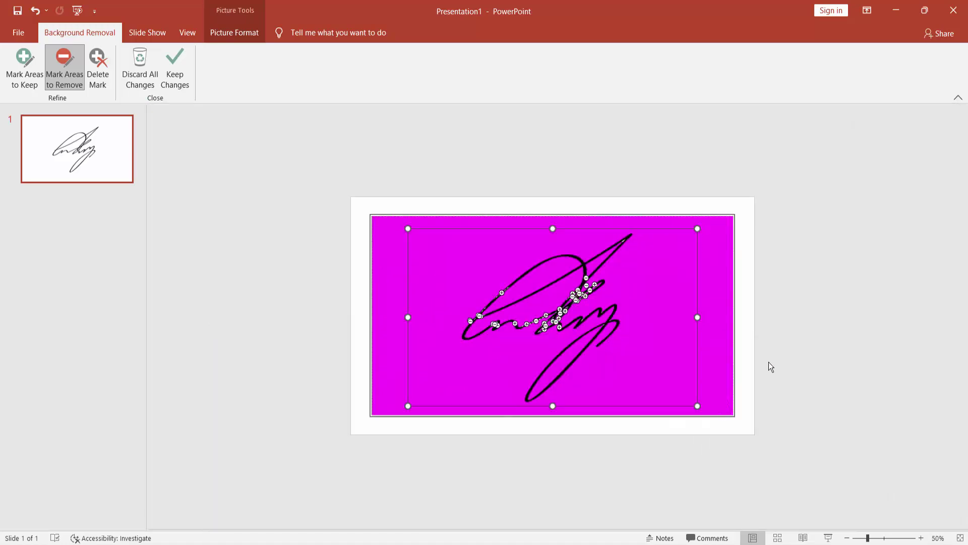
Keep the background removal changes, then shrink the signature picture and reposition it.
ctrl+scroll(747, 368, up, 1)
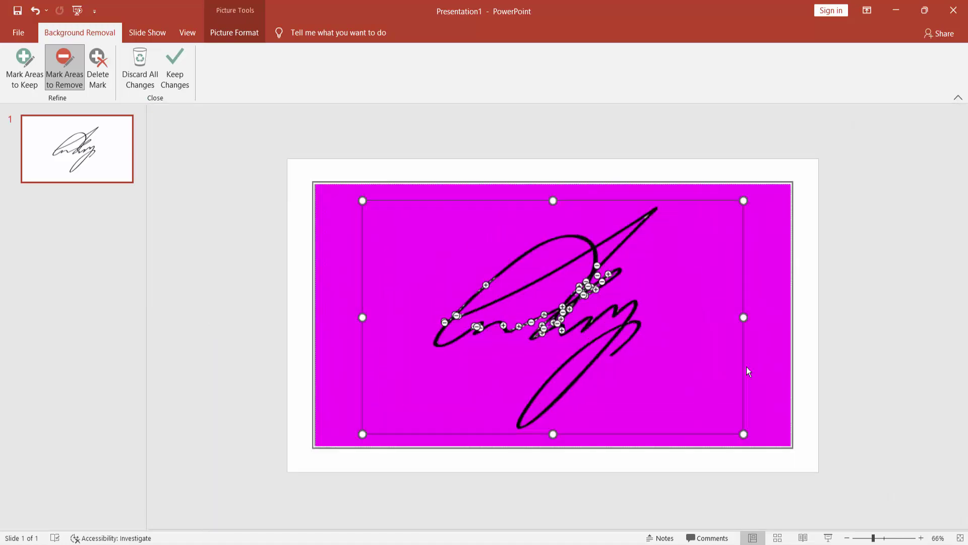
click(802, 255)
ctrl+scroll(642, 327, up, 5)
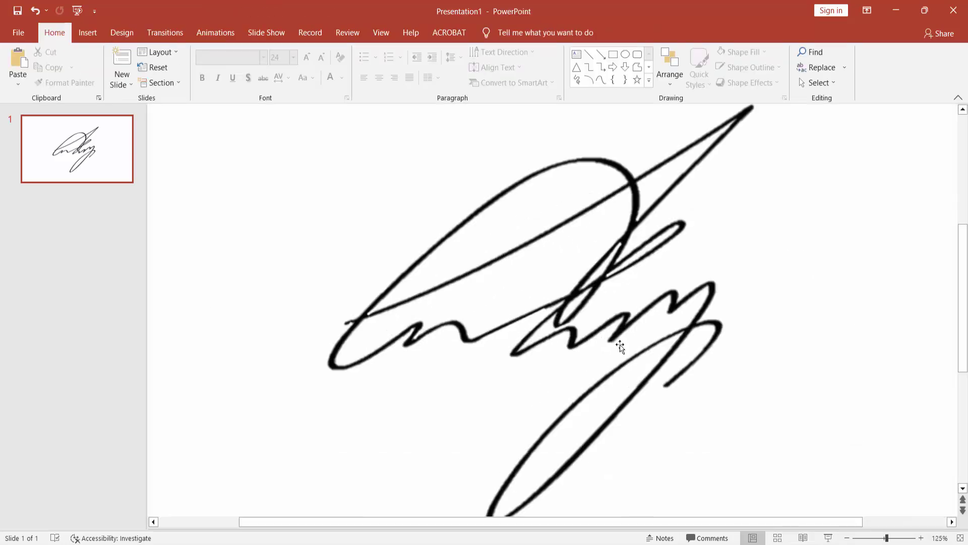
click(625, 253)
ctrl+scroll(640, 235, down, 4)
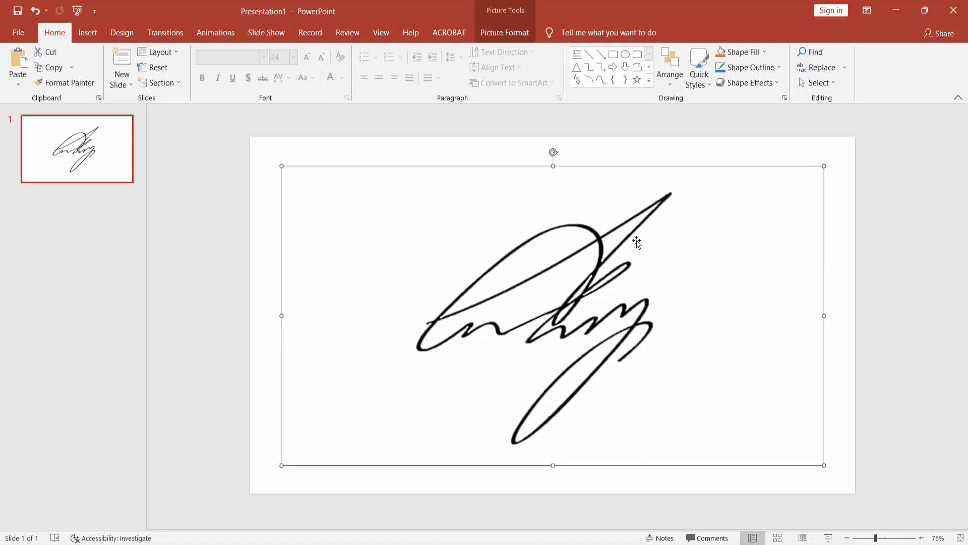
drag(822, 163, 603, 285)
drag(443, 375, 464, 323)
Draw a blue rectangle and move it over the signature.
click(86, 33)
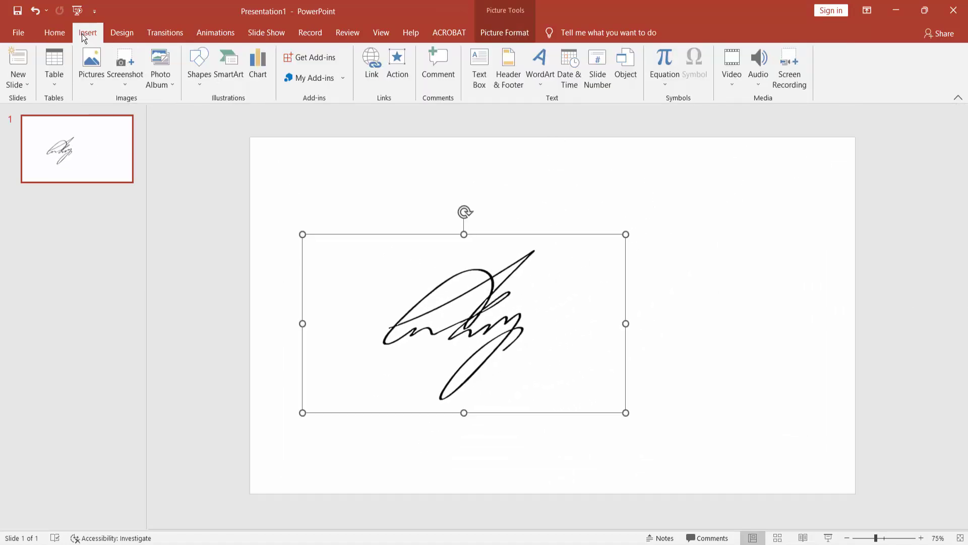
click(199, 65)
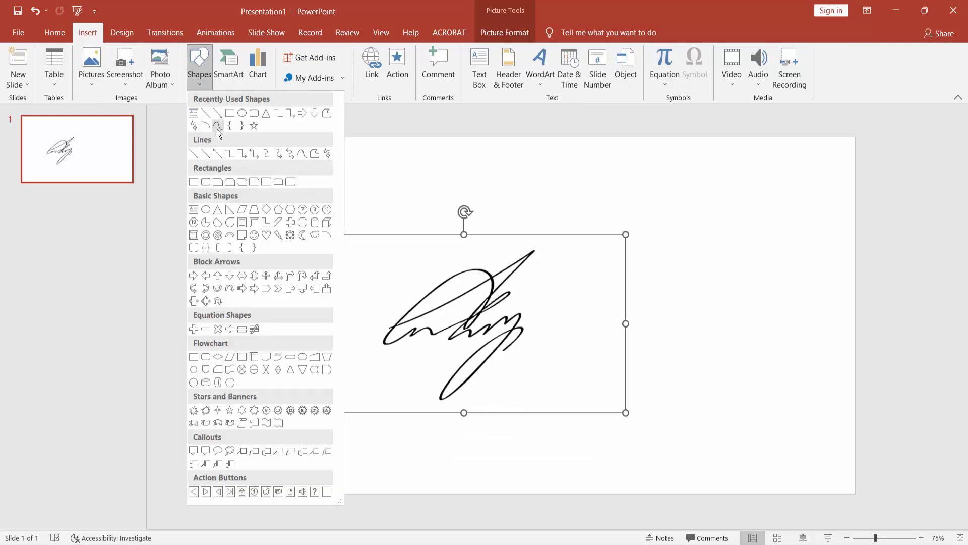
click(231, 121)
mouse_move(663, 182)
mouse_down()
mouse_move(834, 368)
mouse_move(856, 341)
mouse_up()
mouse_move(735, 277)
mouse_down()
mouse_move(555, 300)
mouse_move(564, 297)
mouse_up()
Bring the signature picture to the front, in front of the rectangle.
click(437, 315)
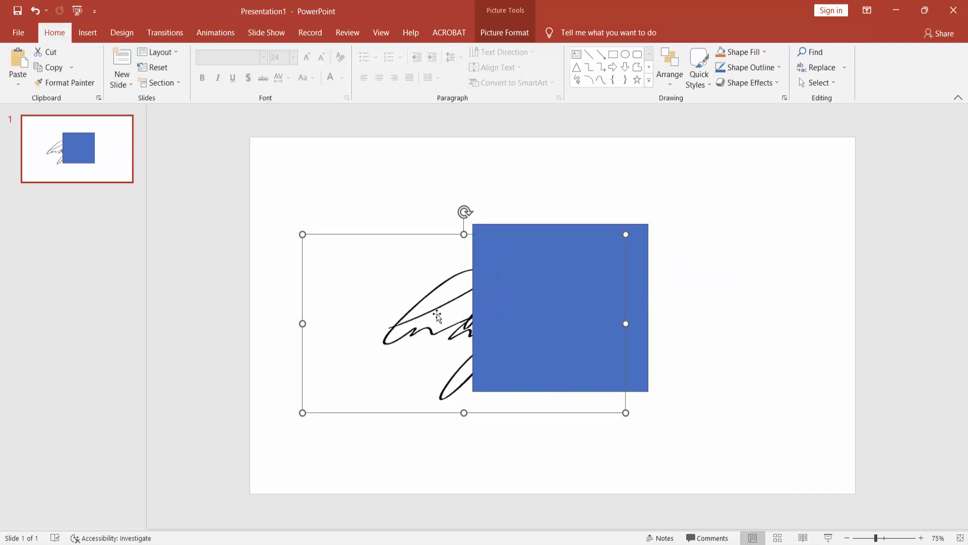
right_click(436, 314)
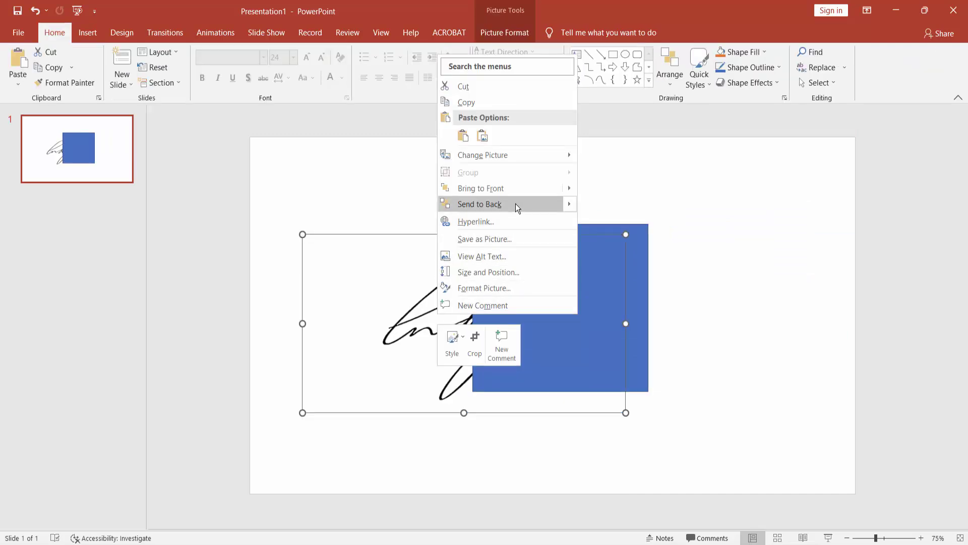
mouse_move(561, 188)
click(605, 188)
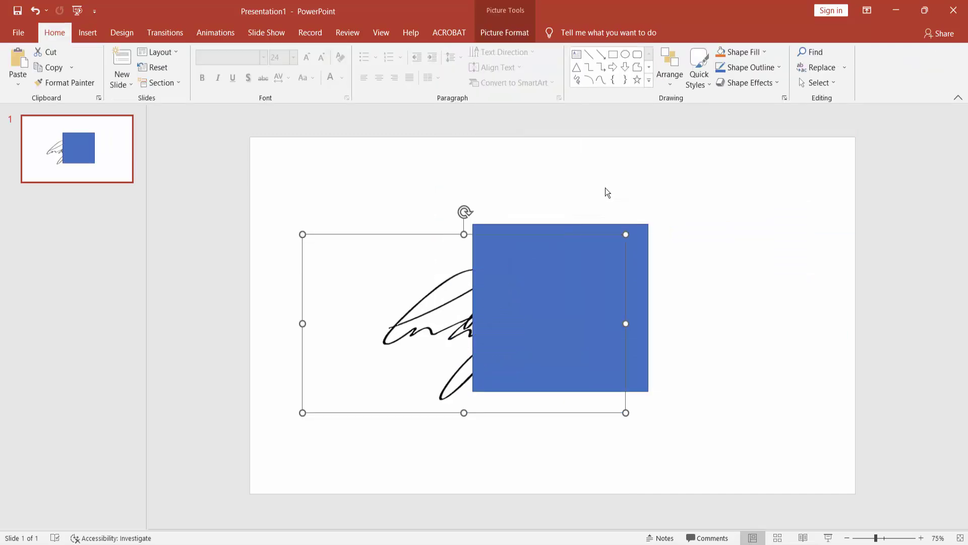
Drag the signature onto the blue rectangle to check its transparent background, zooming in.
drag(447, 306, 543, 290)
scroll(543, 289, up, 5)
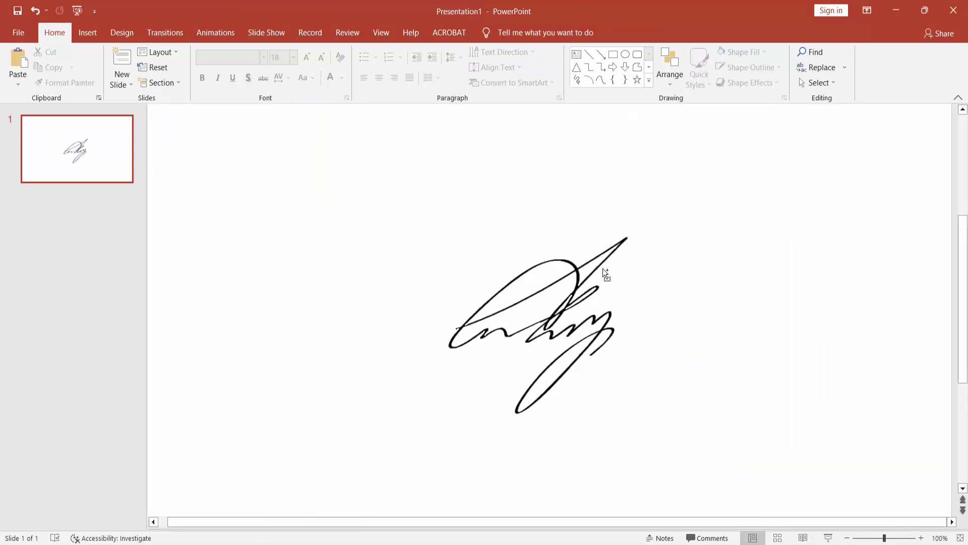
scroll(603, 268, up, 5)
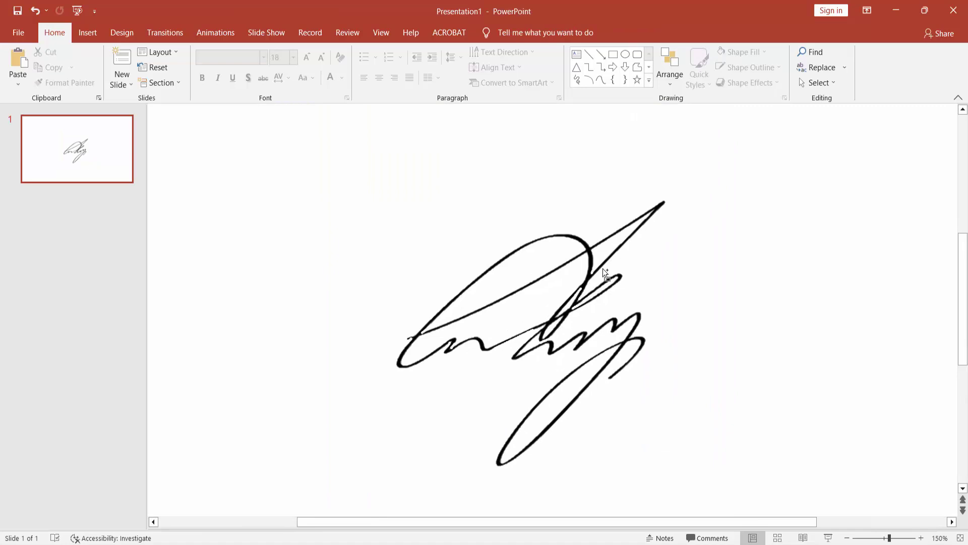